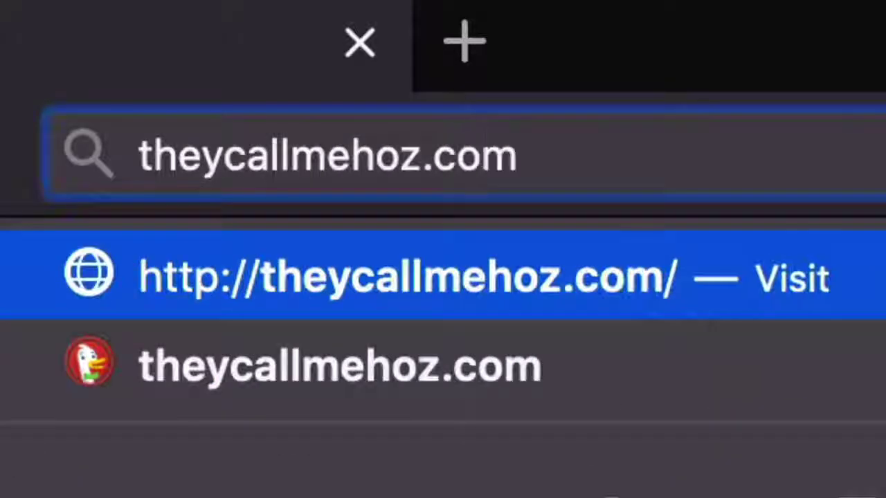
# - Open theycallmehoz.com and look through the tools listed on its toolbox page
pyautogui.click(606, 66)
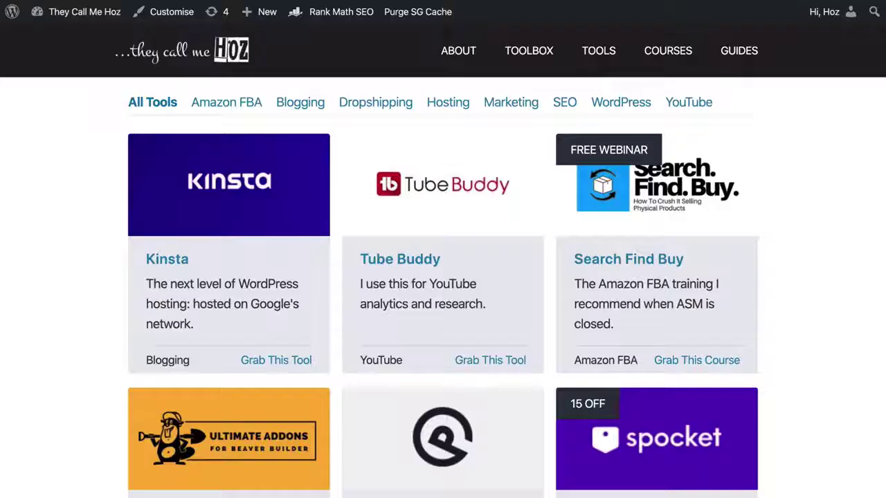
pyautogui.scroll(-10, 443, 277)
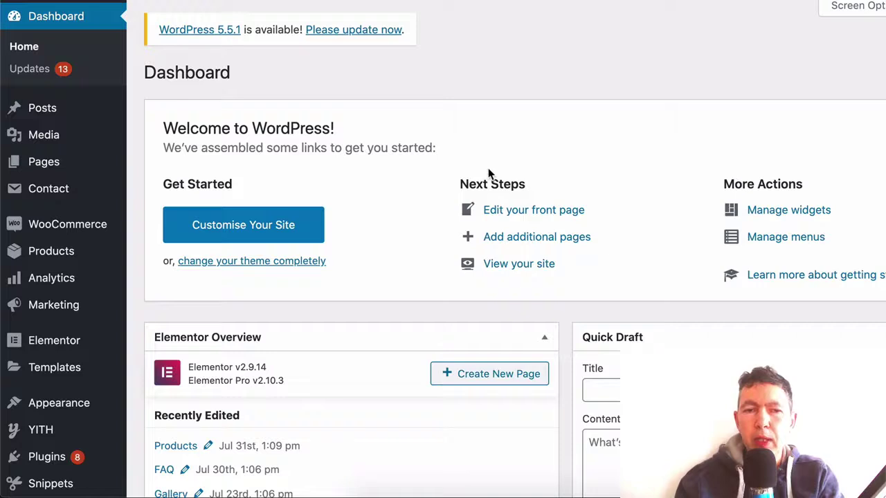
# - Find the All-in-One WP Migration plugin by searching for "all in one migration", and install and activate it on the source site
pyautogui.scroll(-3, 105, 251)
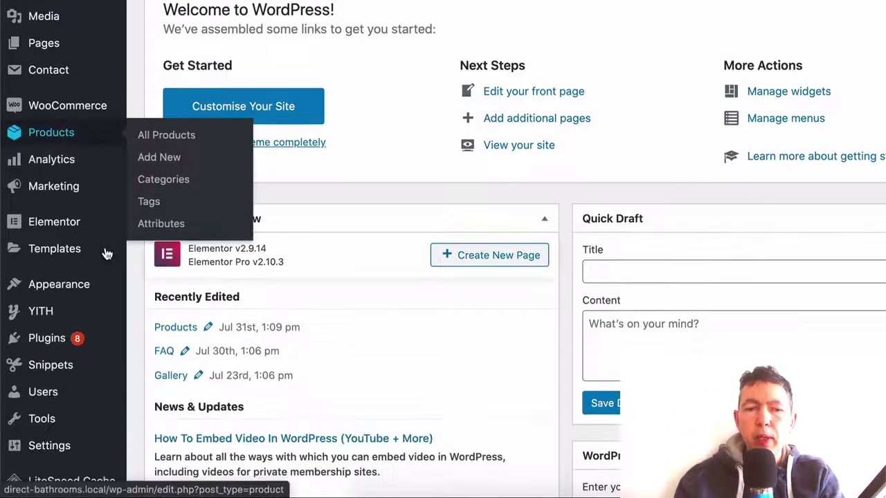
pyautogui.moveTo(174, 333)
pyautogui.click(166, 361)
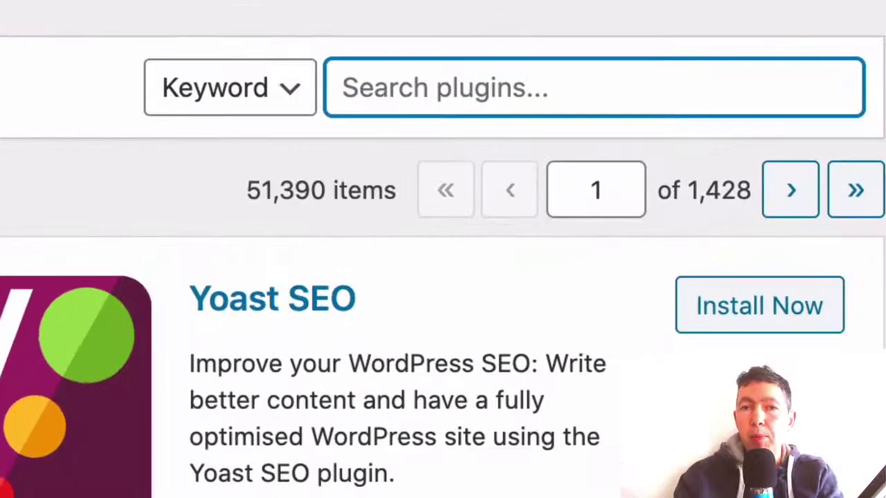
pyautogui.write('all in one migration')
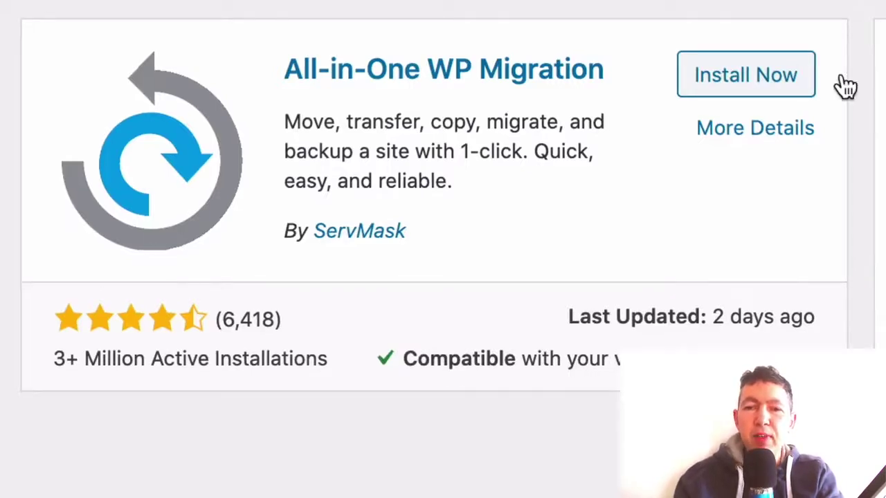
pyautogui.click(743, 97)
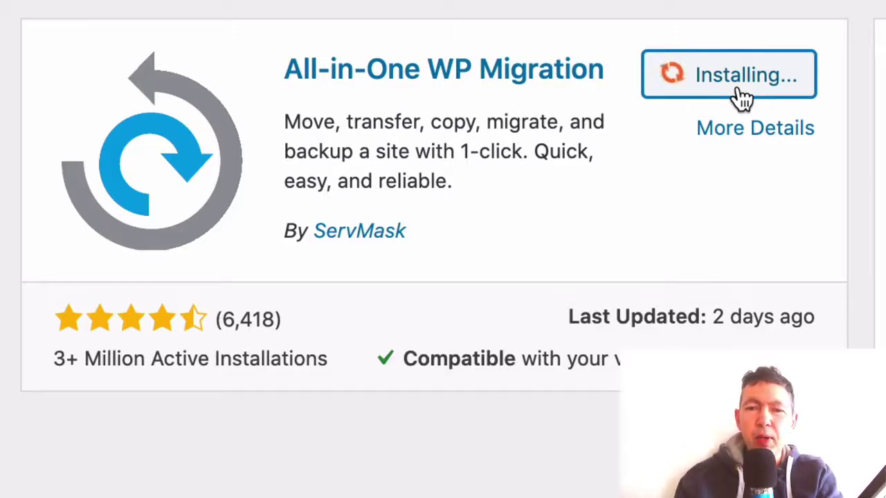
pyautogui.click(742, 83)
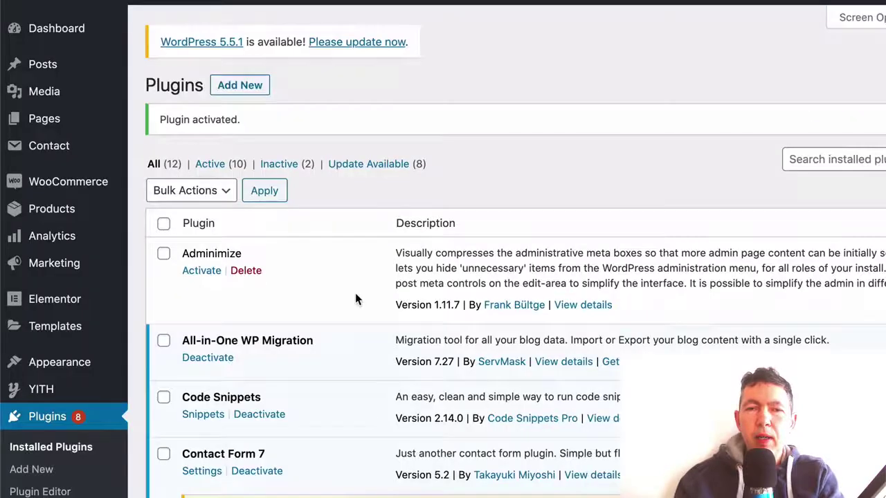
# - Export the source site to a file with All-in-One WP Migration
pyautogui.scroll(-5, 91, 283)
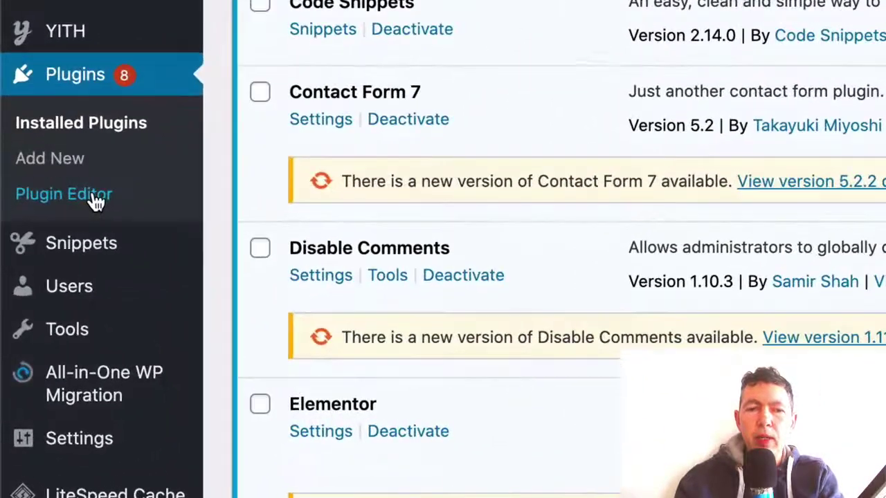
pyautogui.moveTo(95, 384)
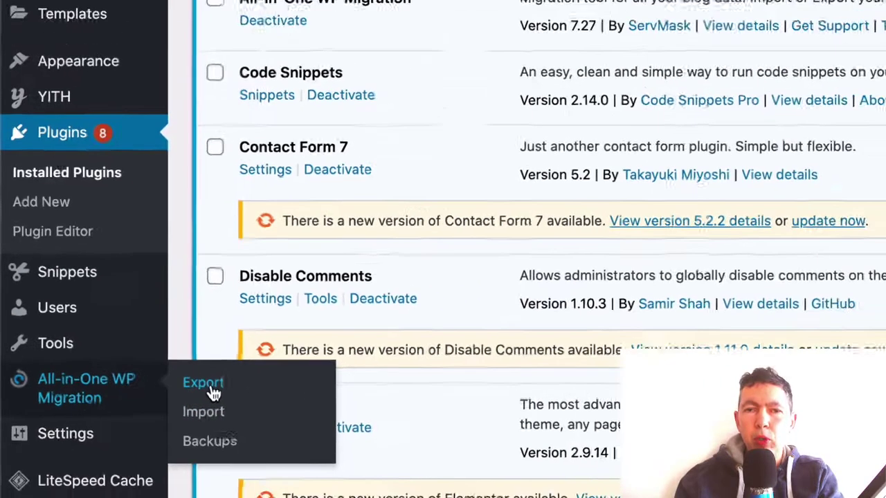
pyautogui.click(253, 385)
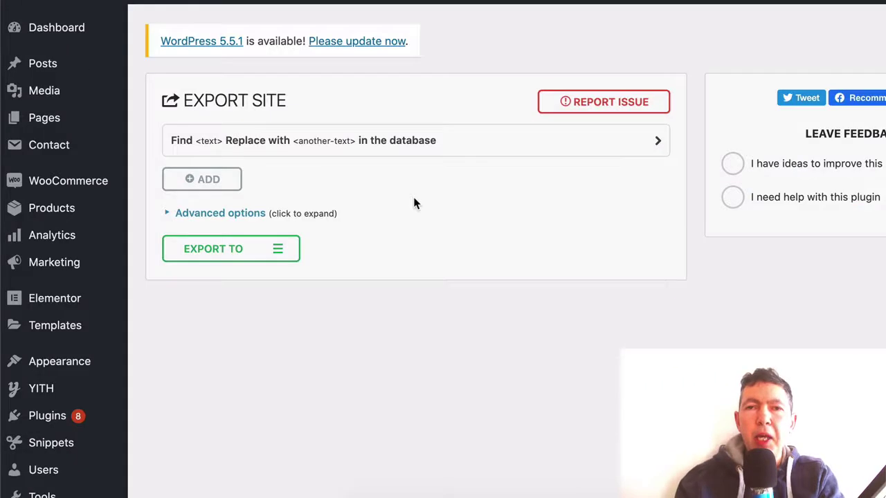
pyautogui.scroll(-1, 388, 201)
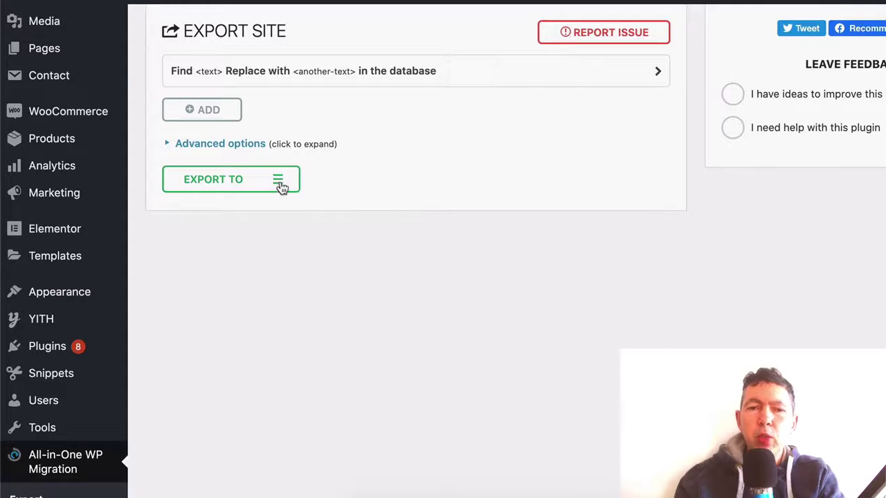
pyautogui.click(281, 182)
pyautogui.scroll(-3, 257, 256)
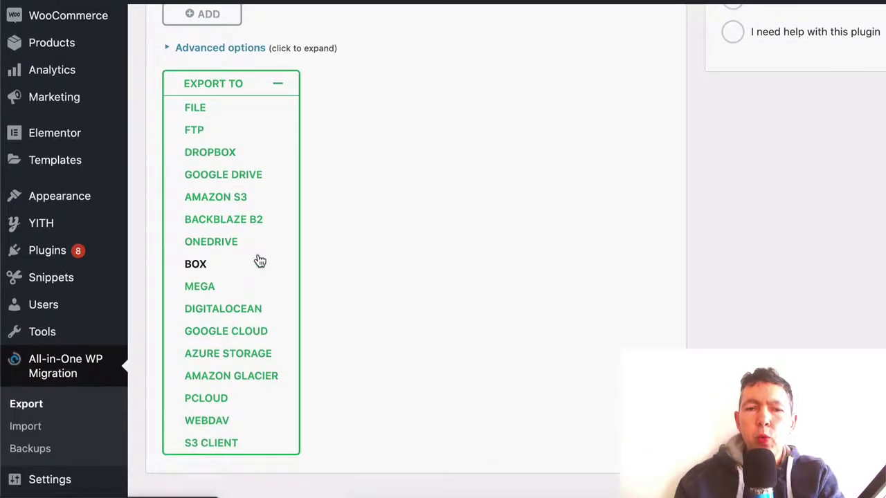
pyautogui.scroll(1, 259, 433)
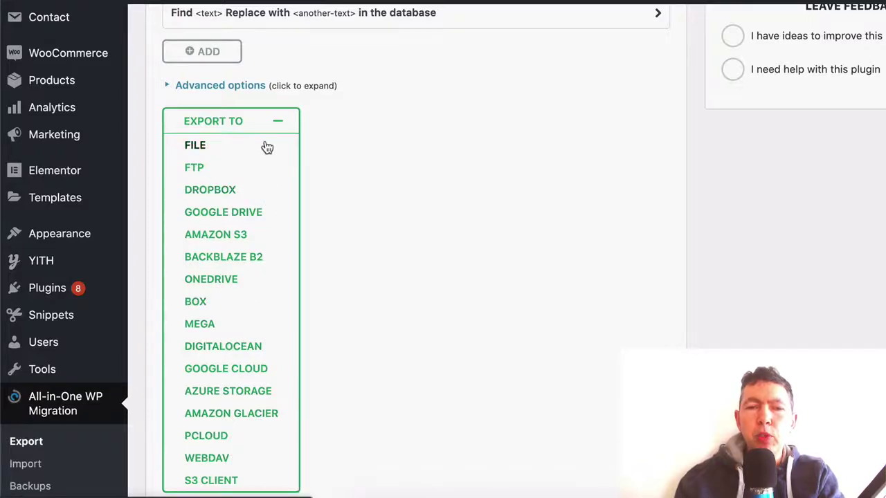
pyautogui.scroll(1, 254, 438)
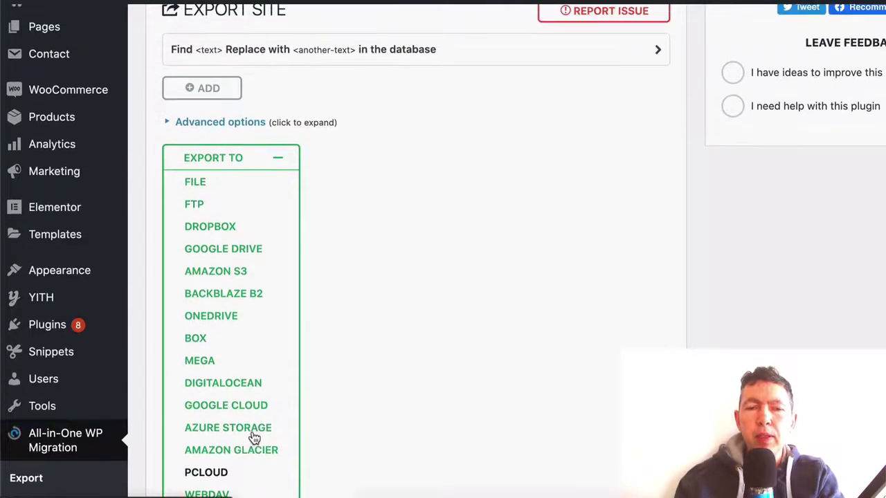
pyautogui.click(253, 153)
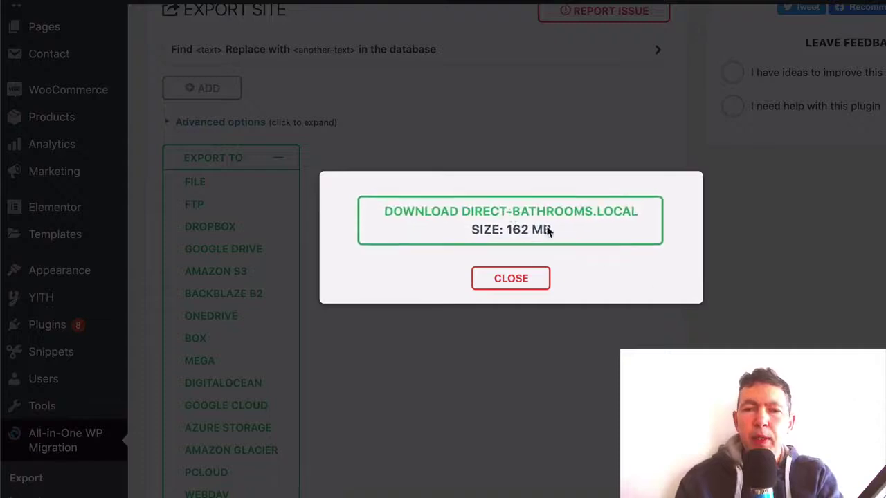
# - Download the exported direct-bathrooms.local backup and close the export dialog
pyautogui.click(465, 216)
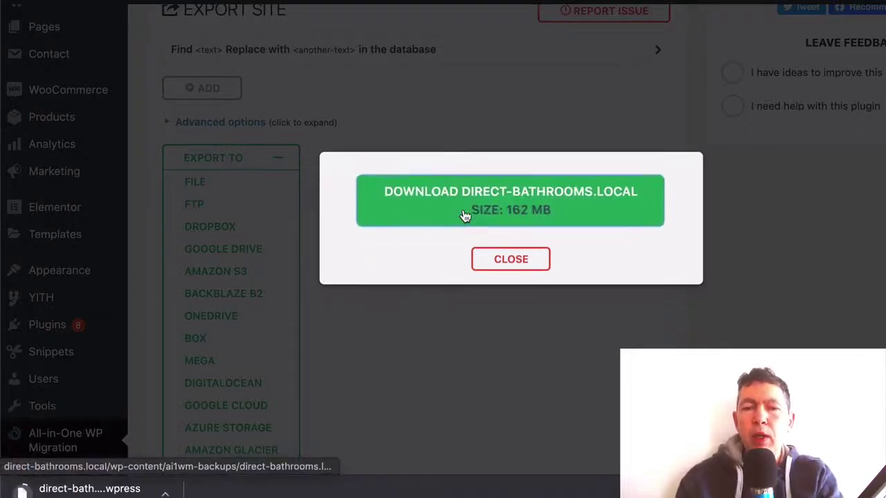
pyautogui.click(515, 262)
pyautogui.scroll(2, 530, 325)
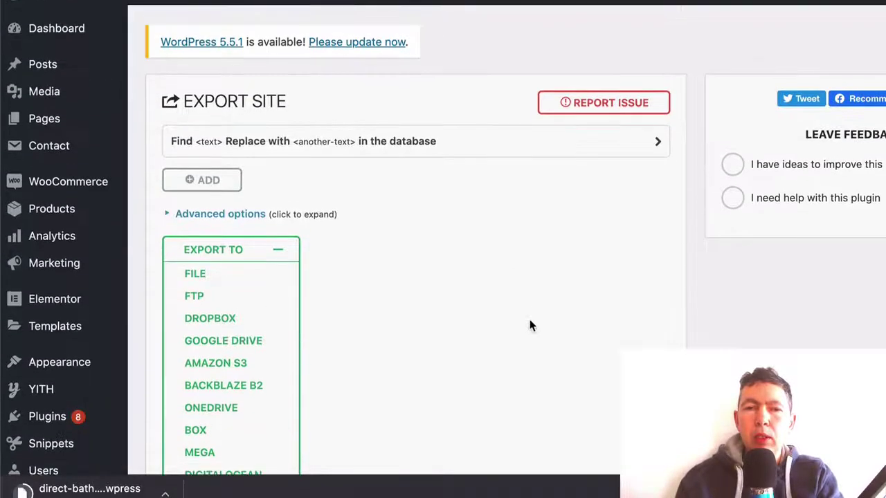
# - Open the All-in-One WP Migration backups page on the source site
pyautogui.scroll(-4, 331, 279)
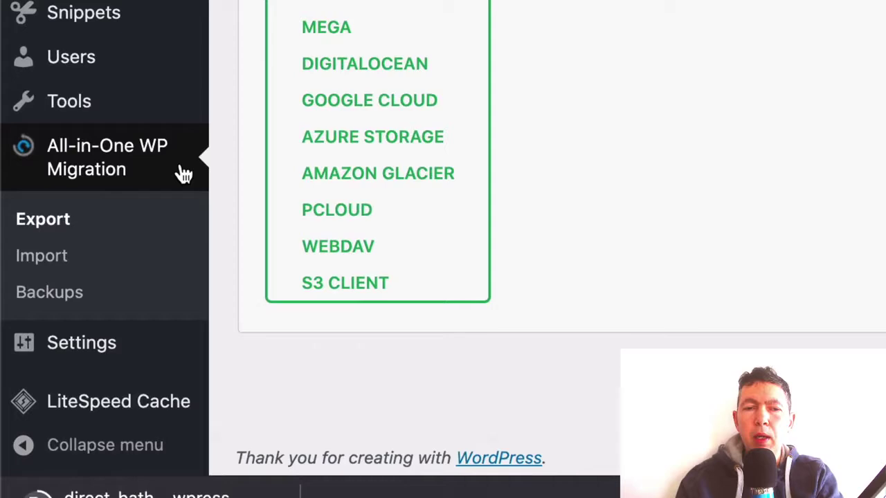
pyautogui.click(52, 292)
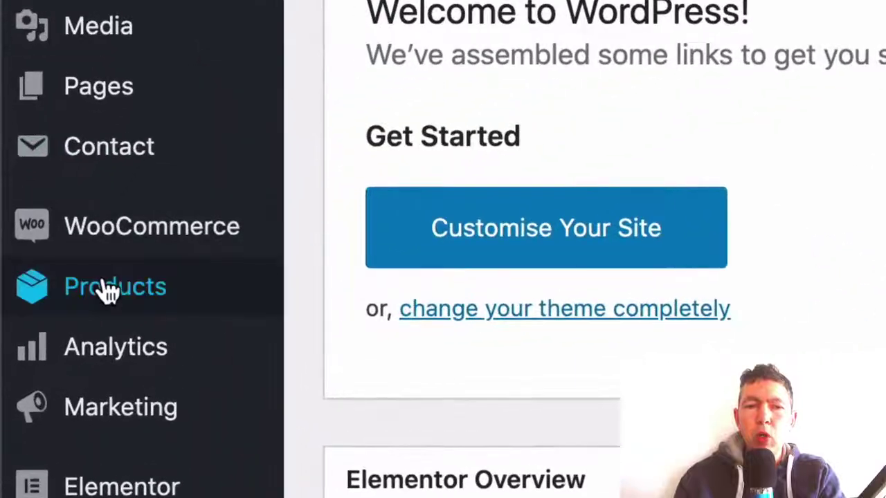
pyautogui.moveTo(80, 316)
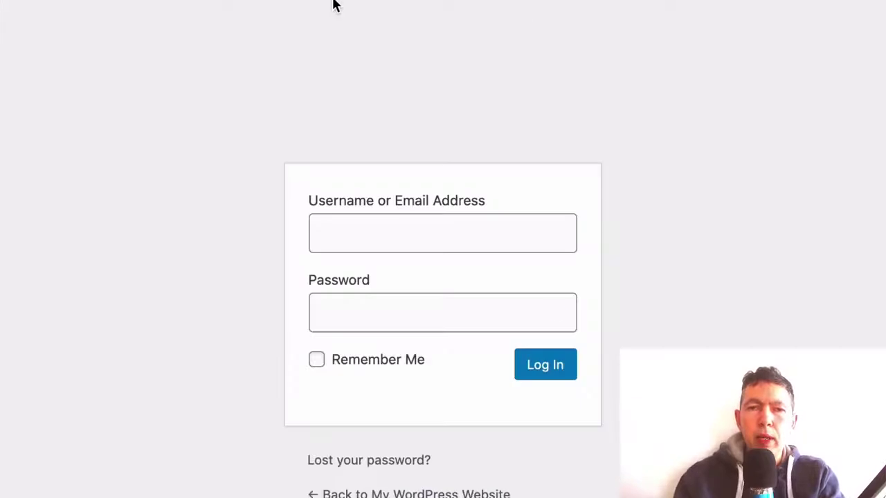
# - Log in to the destination WordPress site with the copied username and account password
pyautogui.press('super+v')
pyautogui.click(349, 331)
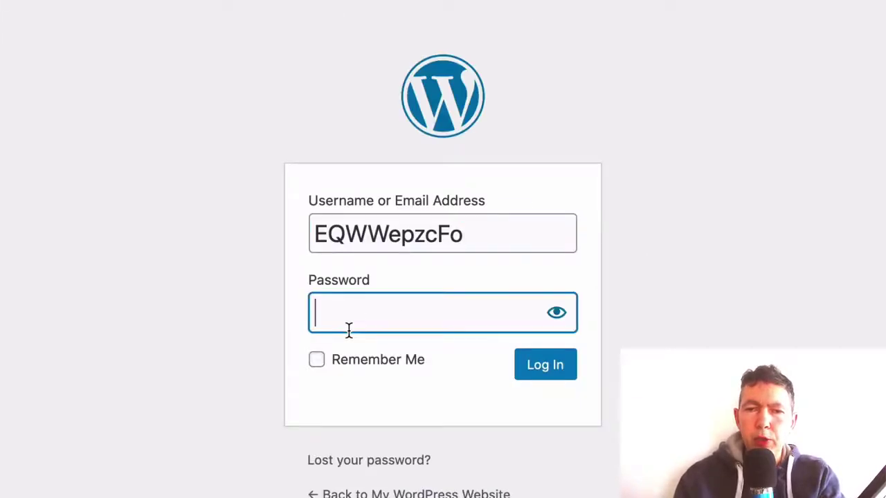
pyautogui.press('super+v')
pyautogui.click(552, 370)
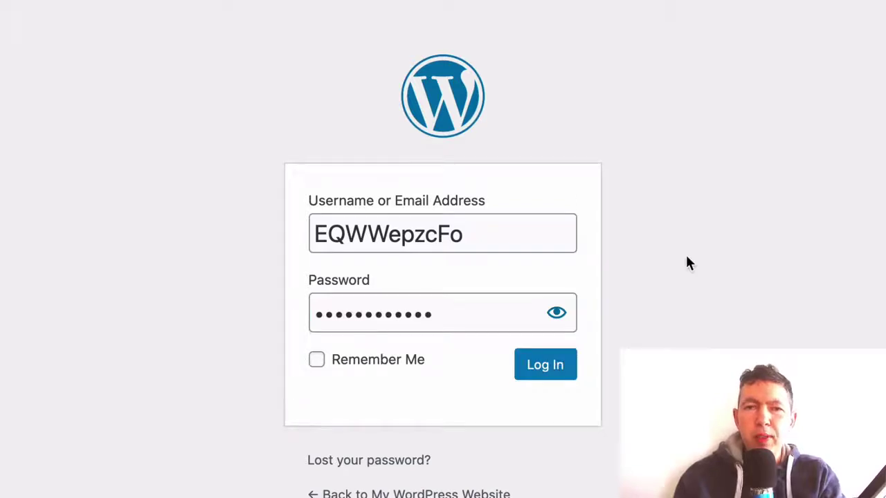
pyautogui.scroll(-5, 644, 270)
pyautogui.scroll(5, 643, 260)
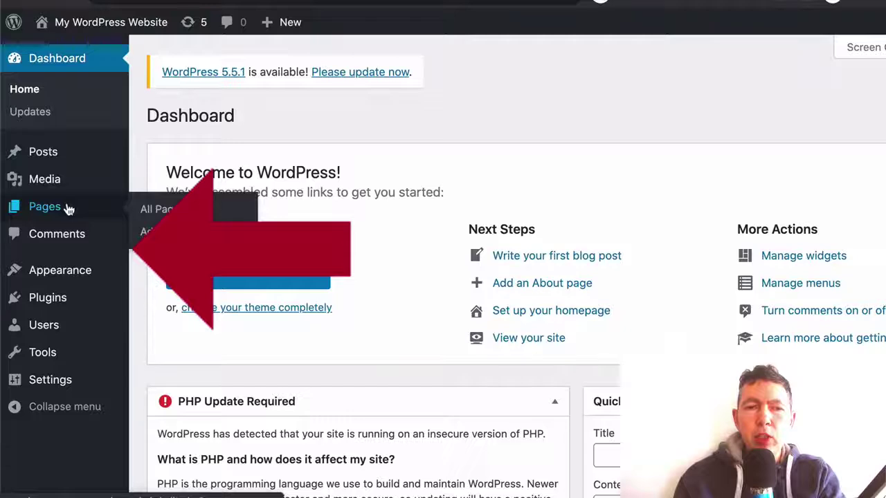
pyautogui.scroll(-1, 66, 205)
pyautogui.moveTo(59, 374)
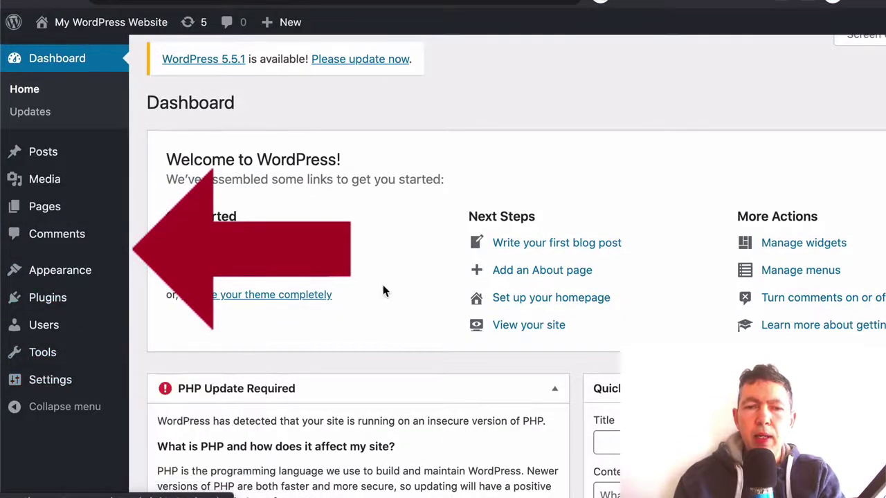
pyautogui.scroll(-3, 383, 292)
pyautogui.scroll(3, 383, 291)
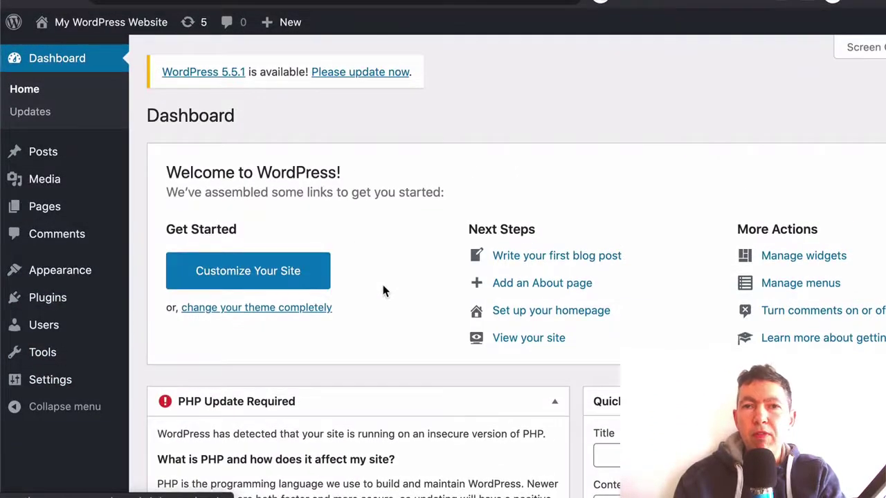
# - Search for "all in one migration" on the destination site, and install and activate the All-in-One WP Migration plugin
pyautogui.moveTo(87, 302)
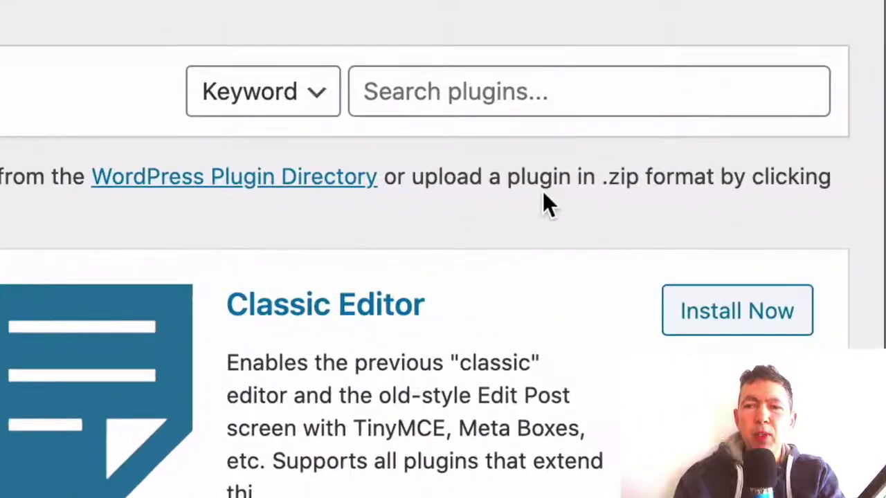
pyautogui.click(499, 100)
pyautogui.write('all in one migration')
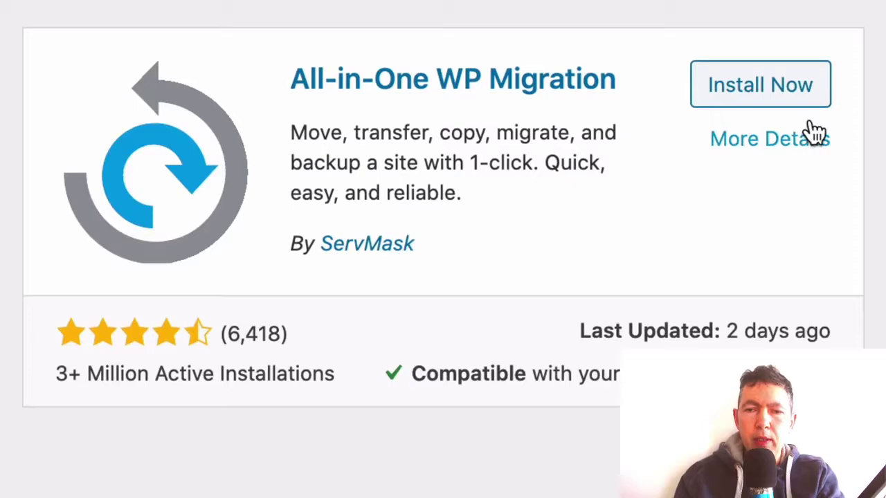
pyautogui.click(232, 222)
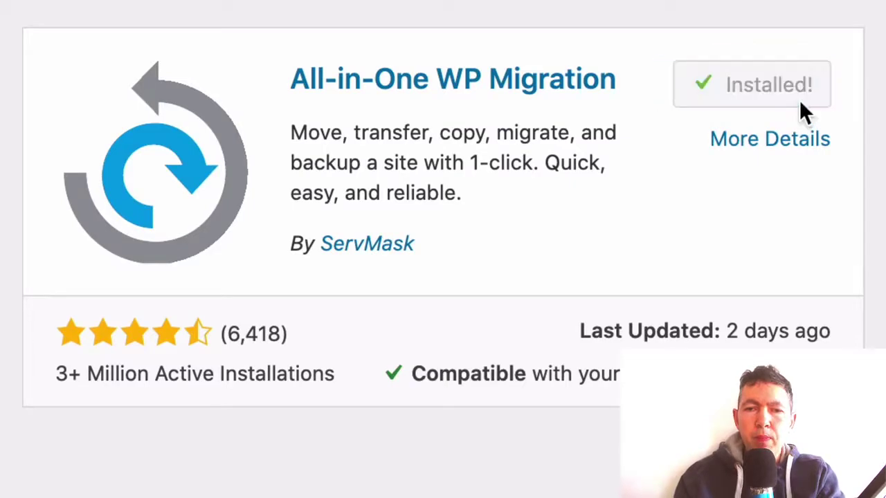
pyautogui.click(776, 86)
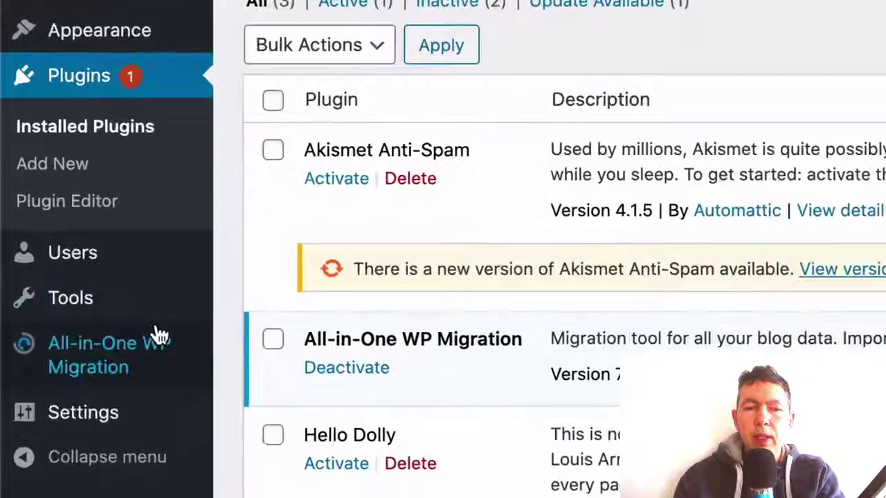
# - Open the destination site's All-in-One WP Migration import page and add the downloaded direct-bathrooms.local .wpress backup for import
pyautogui.moveTo(108, 365)
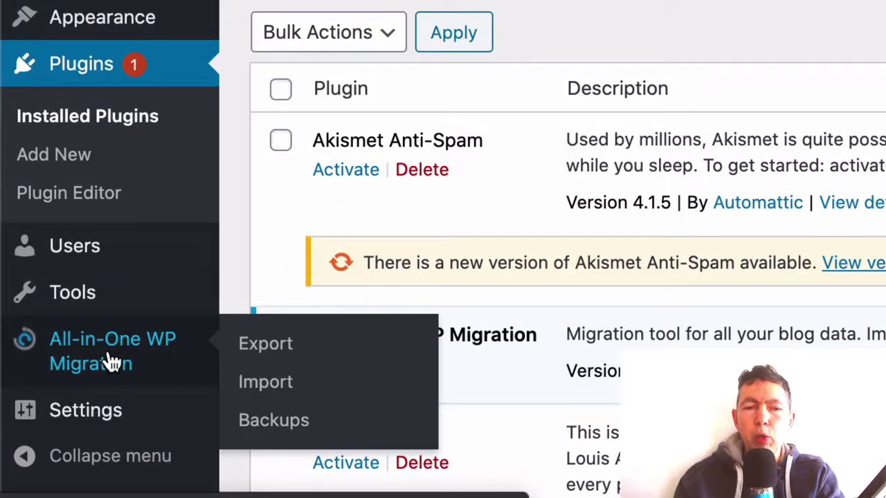
pyautogui.click(275, 392)
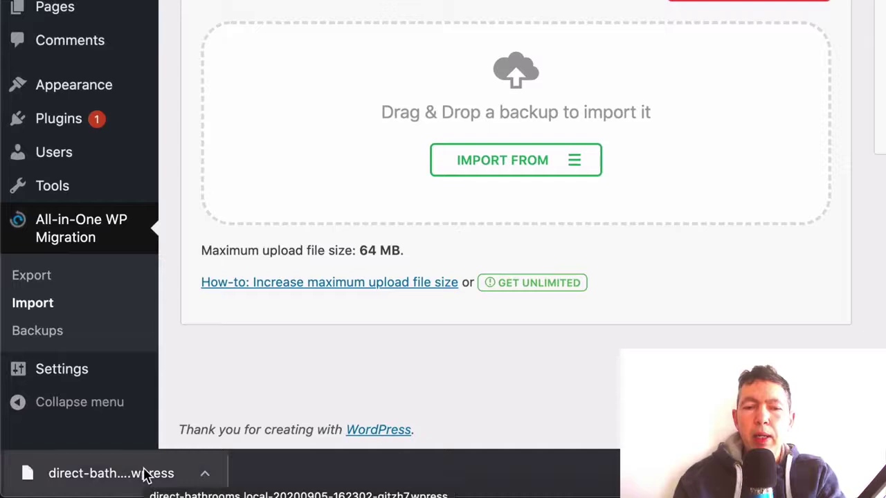
pyautogui.moveTo(145, 474); pyautogui.dragTo(501, 118)
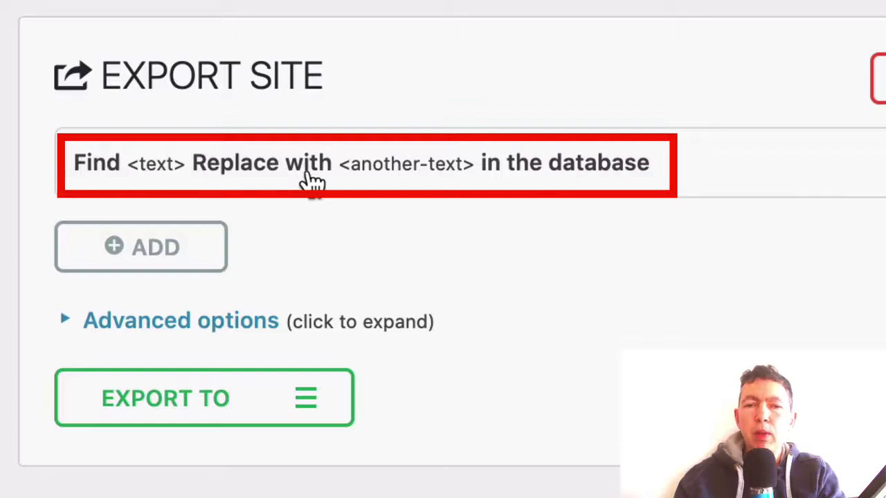
# - Expand the find-and-replace text options on the source site's export page to examine them
pyautogui.click(553, 166)
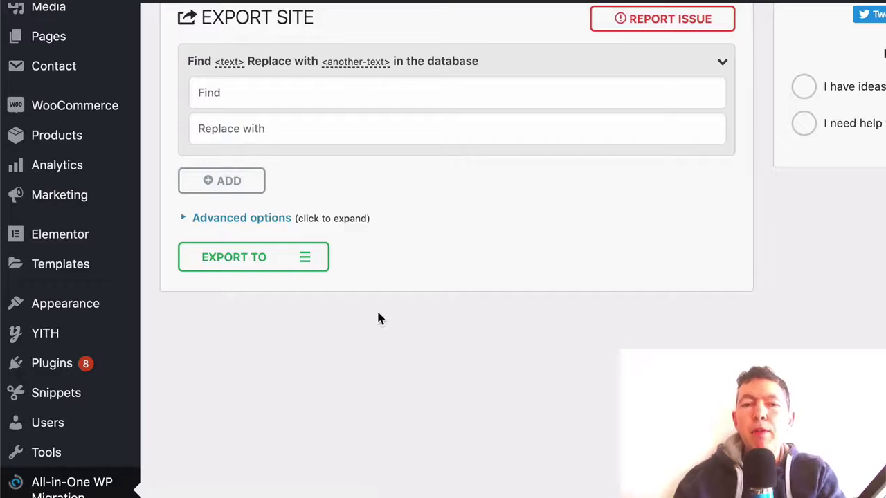
pyautogui.scroll(3, 607, 222)
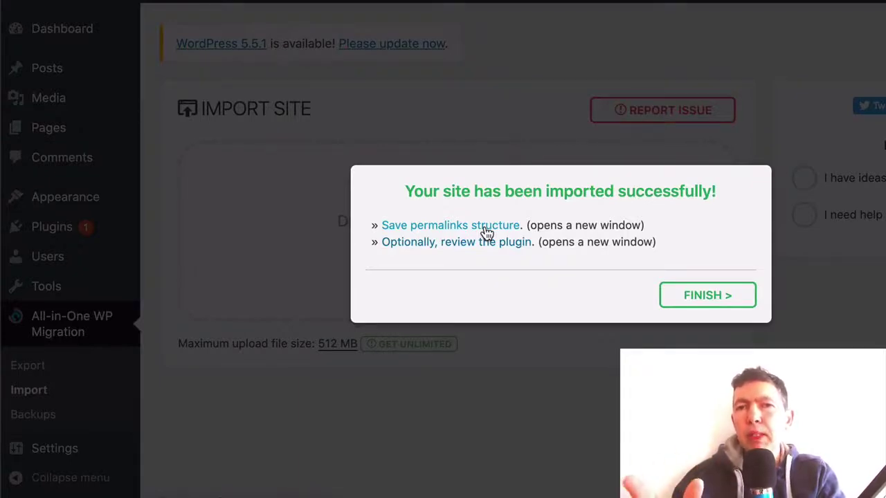
# - Finish the site import and close its completion dialog
pyautogui.click(715, 308)
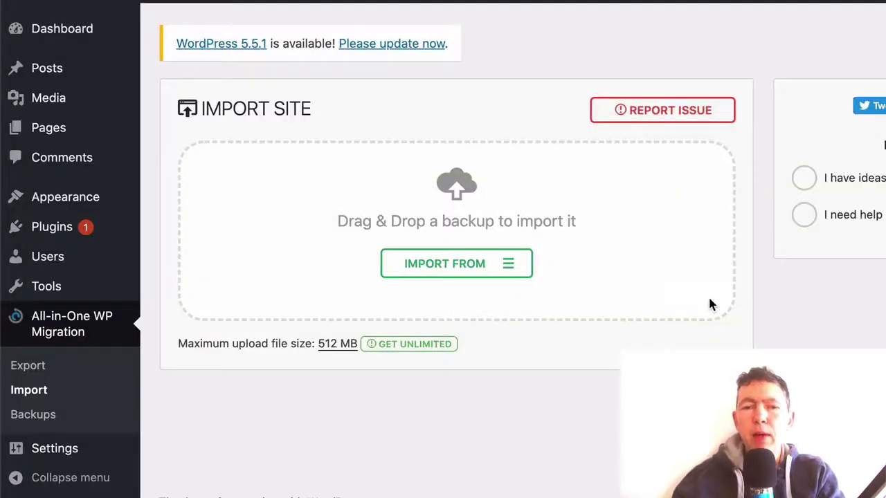
# - Log back in to the migrated site's WordPress admin with the imported site's username and account password
pyautogui.moveTo(84, 2)
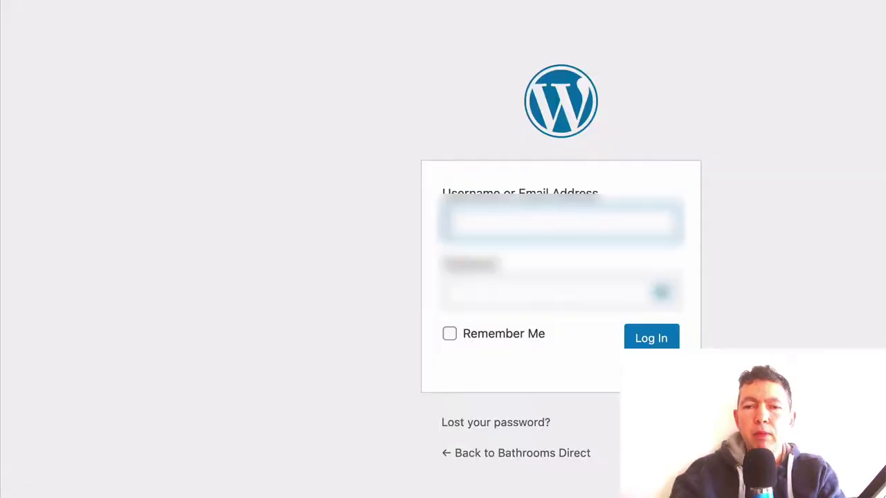
pyautogui.press('Down')
pyautogui.press('Return')
pyautogui.write('***********')
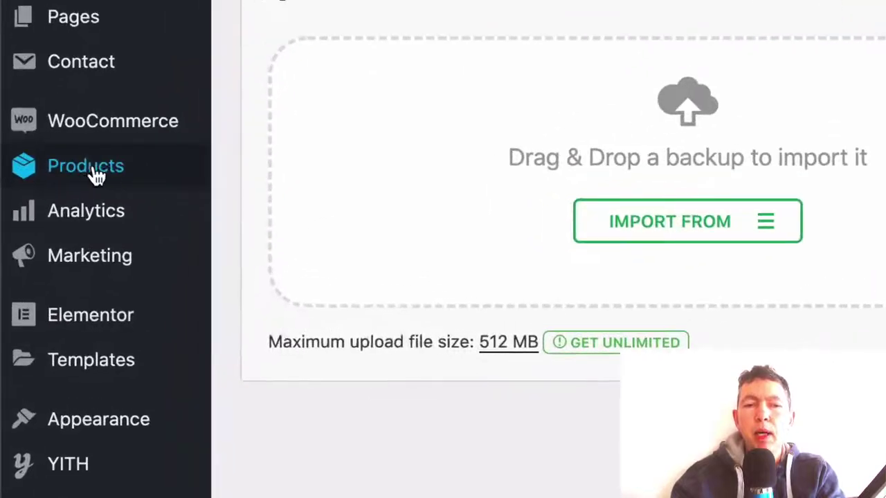
# - Open the list of all WooCommerce products on the migrated site and look through the imported items
pyautogui.moveTo(85, 174)
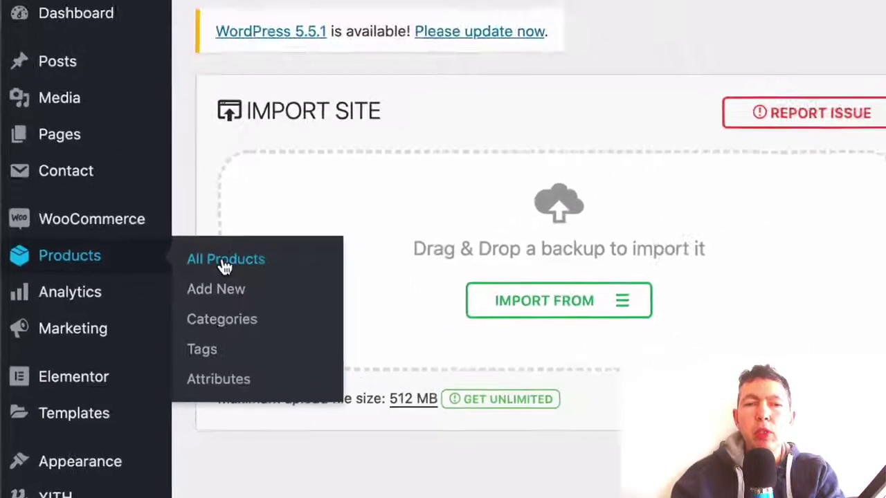
pyautogui.click(277, 179)
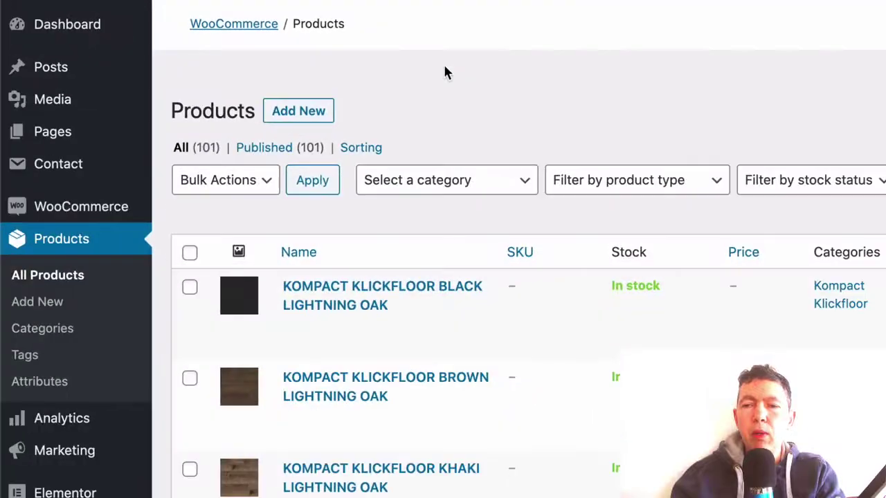
pyautogui.scroll(-2, 518, 164)
pyautogui.scroll(2, 517, 164)
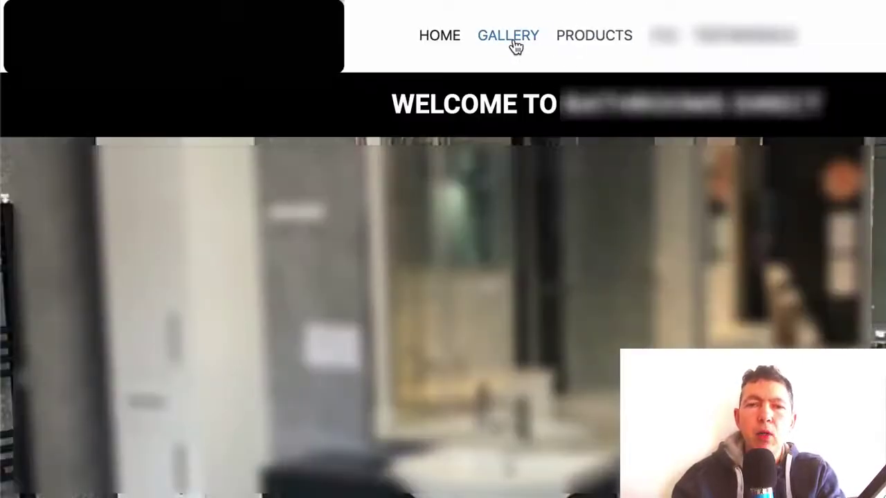
# - Open the Gallery page on the migrated site's front end to check that its link works
pyautogui.click(513, 40)
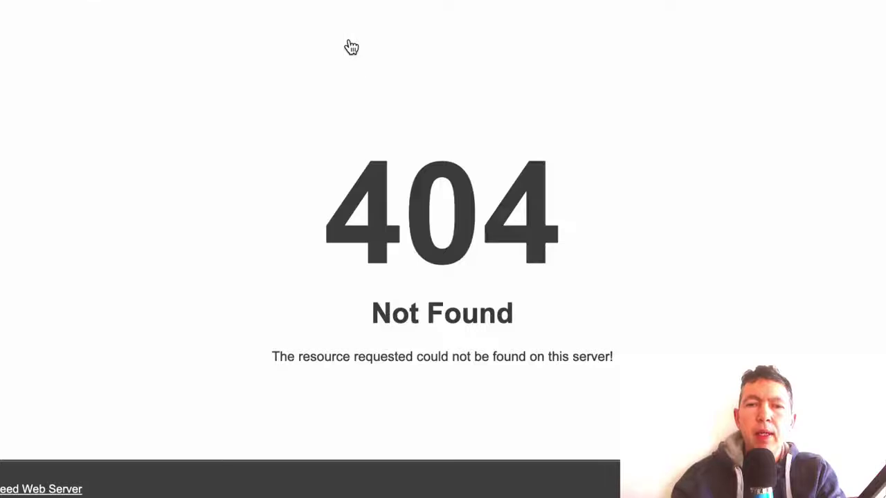